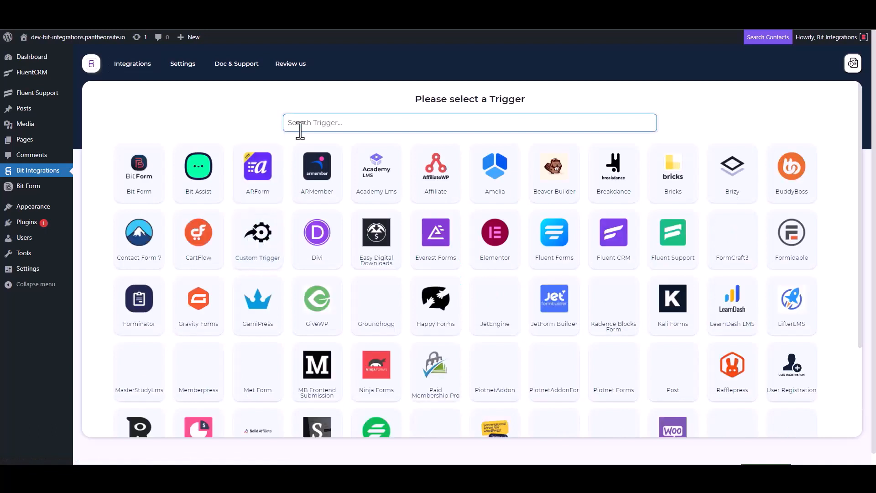
# Choose Fluent Support as the trigger, copy its webhook URL and start fetching data
pyautogui.click(674, 248)
pyautogui.click(623, 220)
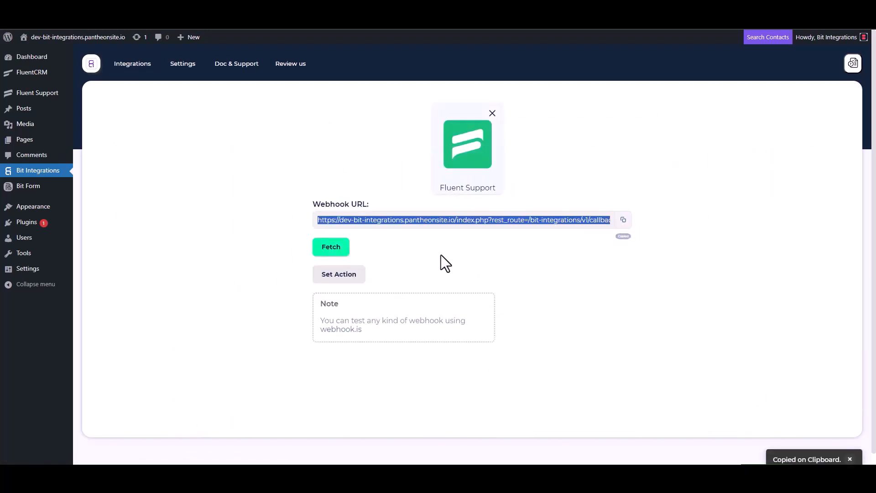
pyautogui.click(331, 250)
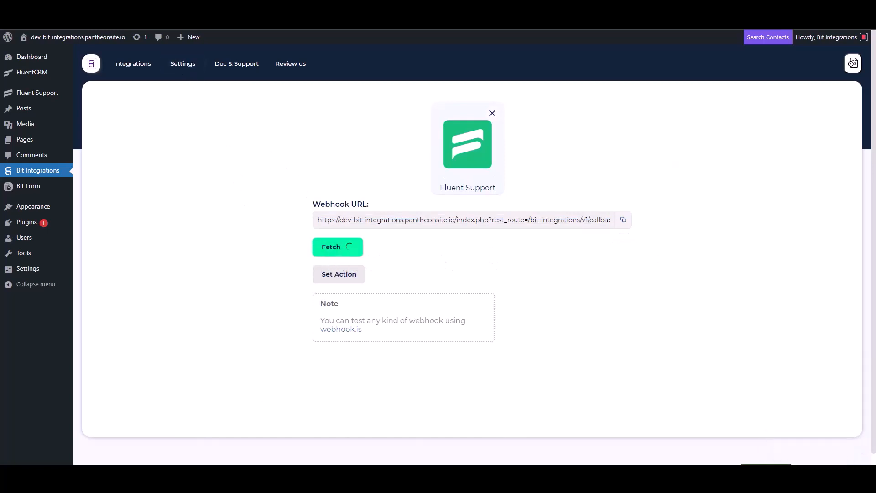
pyautogui.click(166, 5)
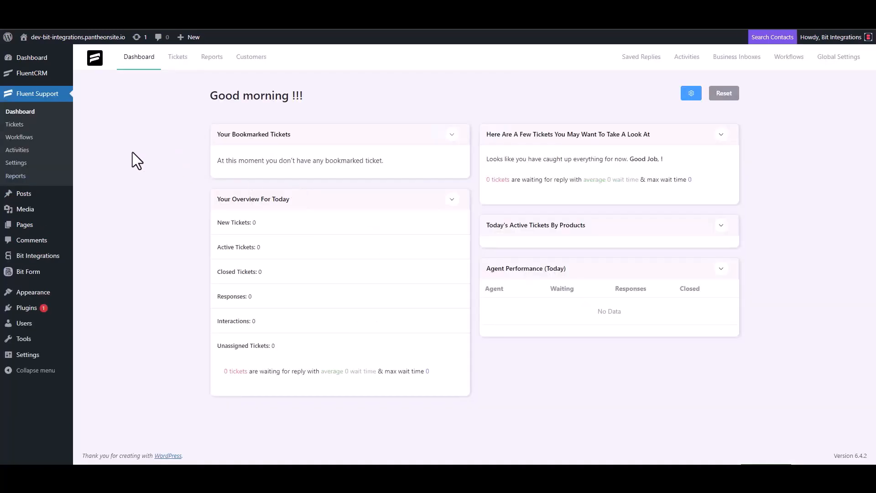
# Create an automatic Fluent Support workflow named 'Bit Integrations' and continue to its editor
pyautogui.click(30, 137)
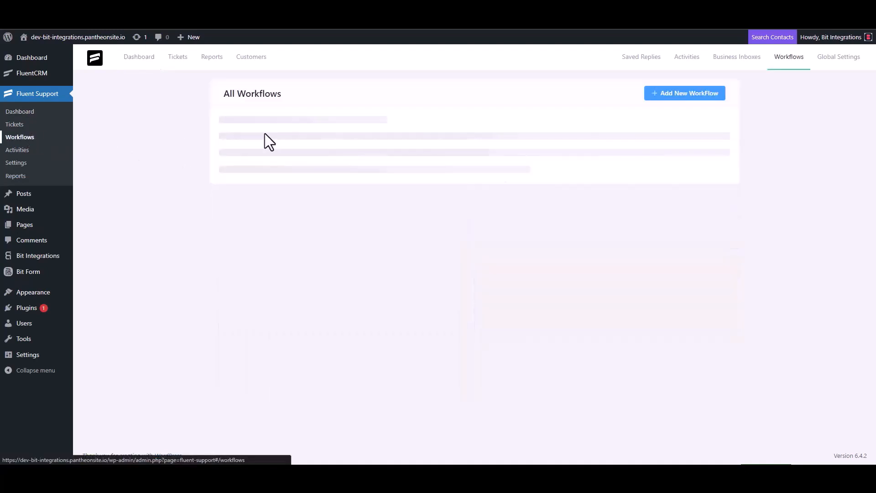
pyautogui.click(672, 94)
pyautogui.click(265, 108)
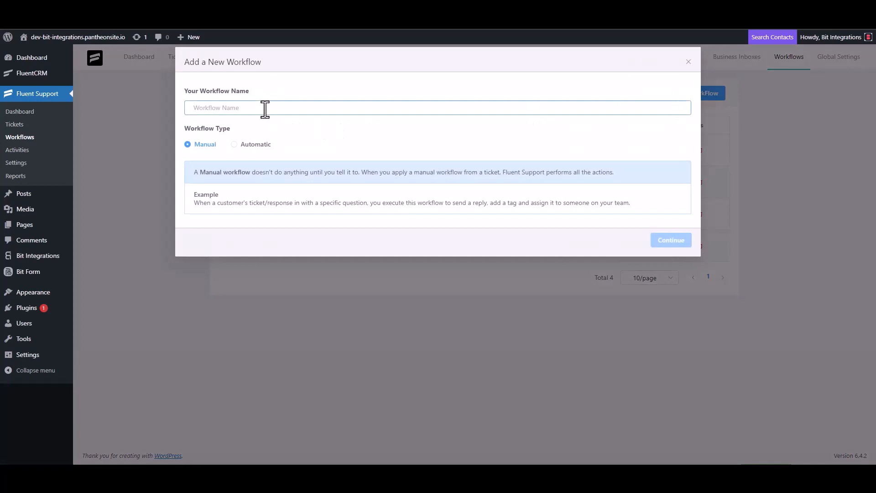
pyautogui.write('Bit')
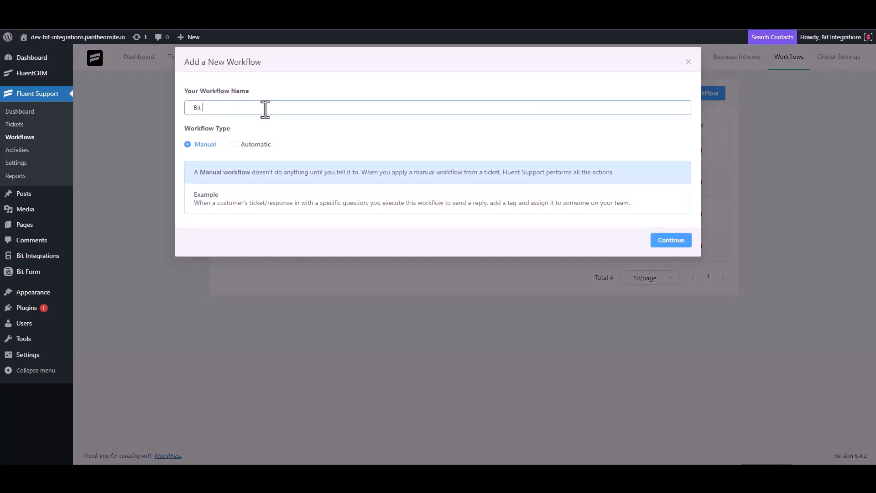
pyautogui.write(' Integrations')
pyautogui.click(246, 144)
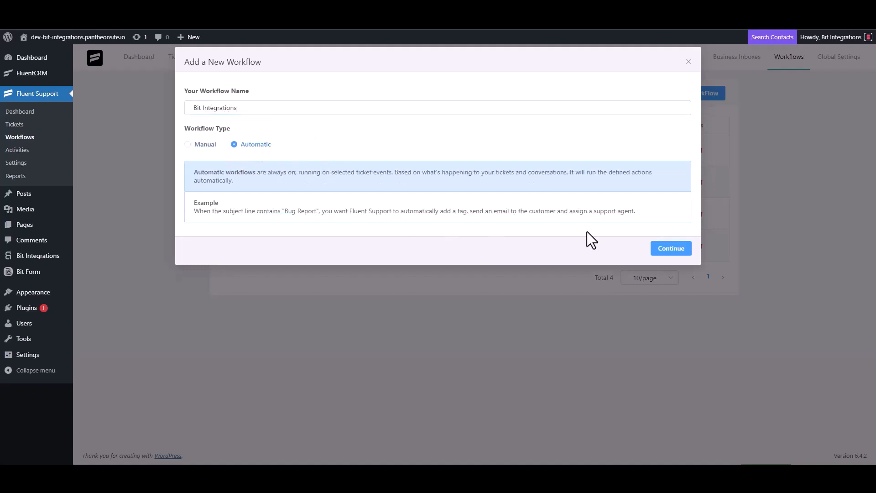
pyautogui.click(670, 249)
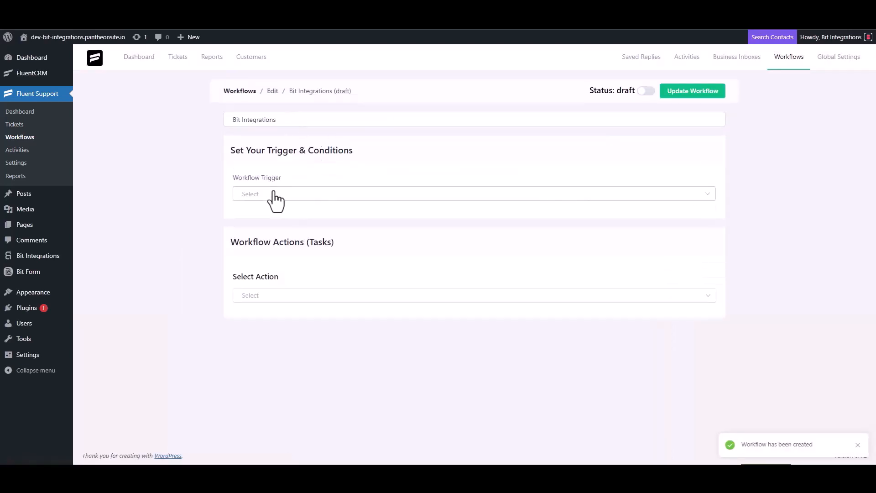
# Set the workflow trigger to On Ticket Creation and add a Trigger Outgoing Webhook action
pyautogui.click(272, 193)
pyautogui.click(272, 218)
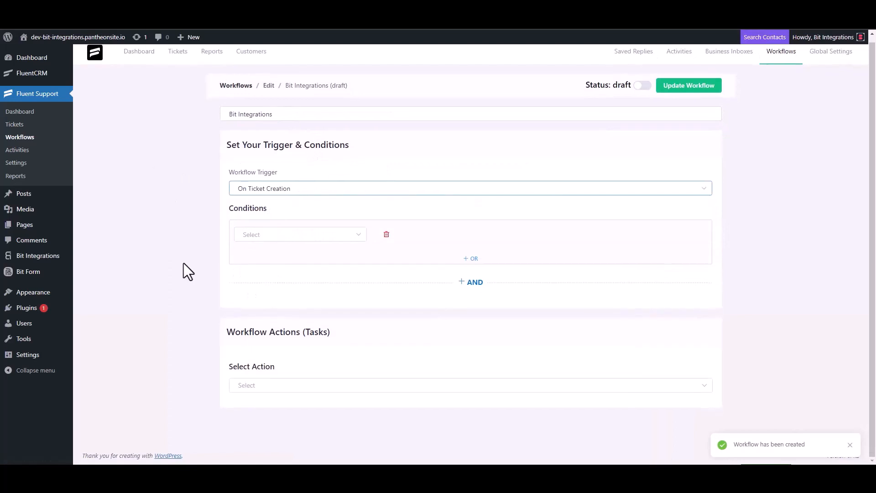
pyautogui.click(256, 384)
pyautogui.scroll(-5, 269, 314)
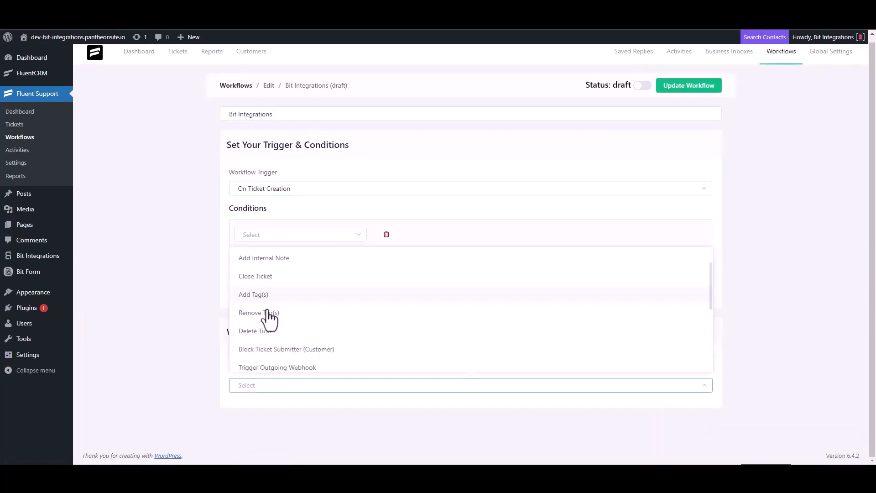
pyautogui.click(297, 260)
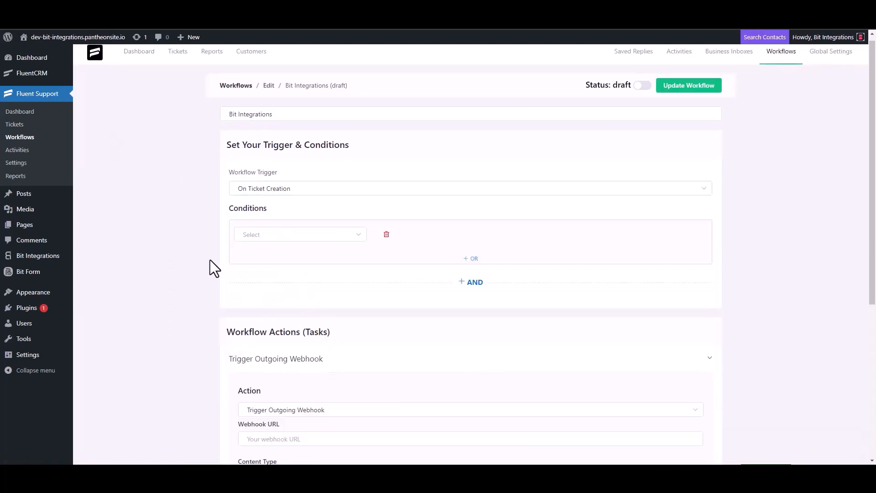
# Paste the callback URL, title the action 'Bit Integrations', save it and publish the workflow
pyautogui.scroll(-4, 210, 260)
pyautogui.click(297, 256)
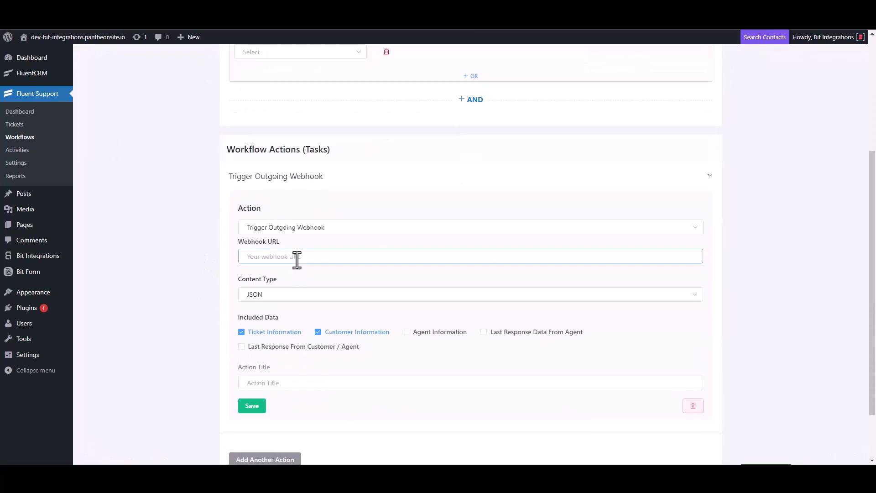
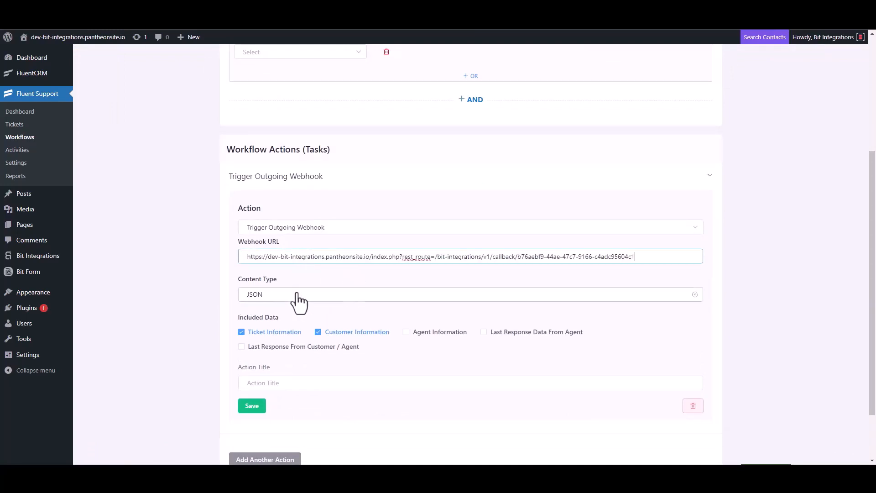
pyautogui.scroll(-2, 297, 301)
pyautogui.click(274, 315)
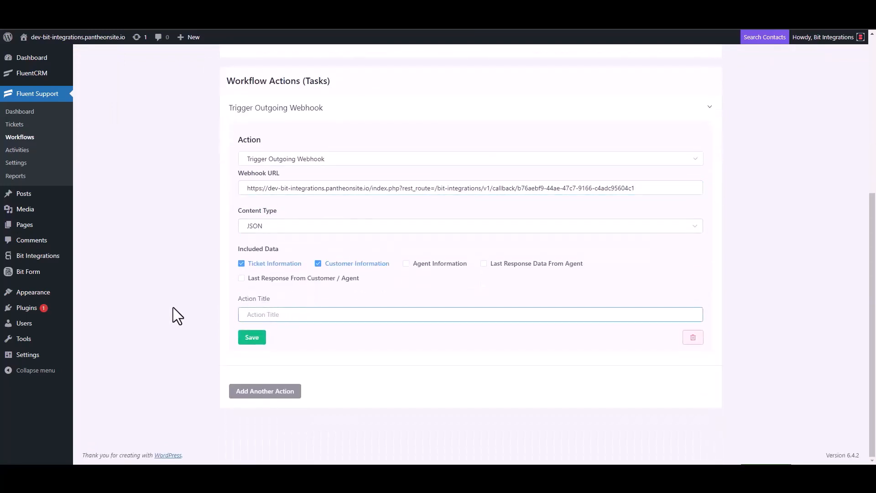
pyautogui.write('Bit Integrations')
pyautogui.click(249, 340)
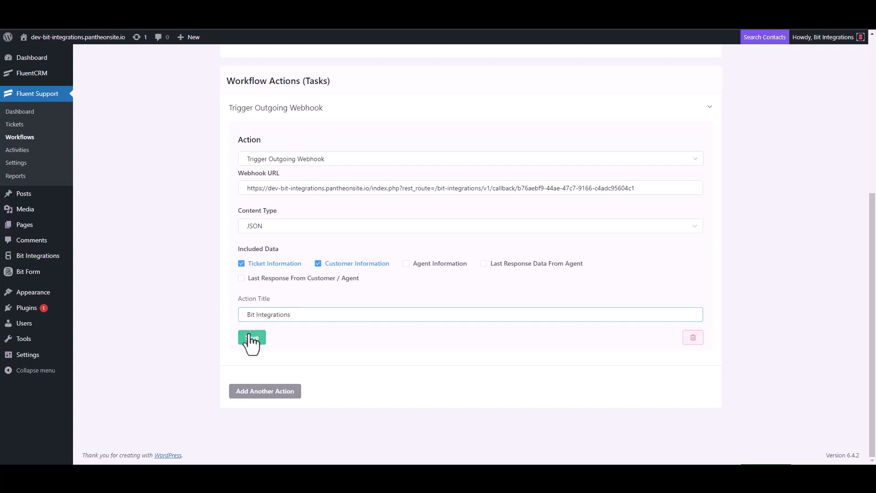
pyautogui.click(643, 84)
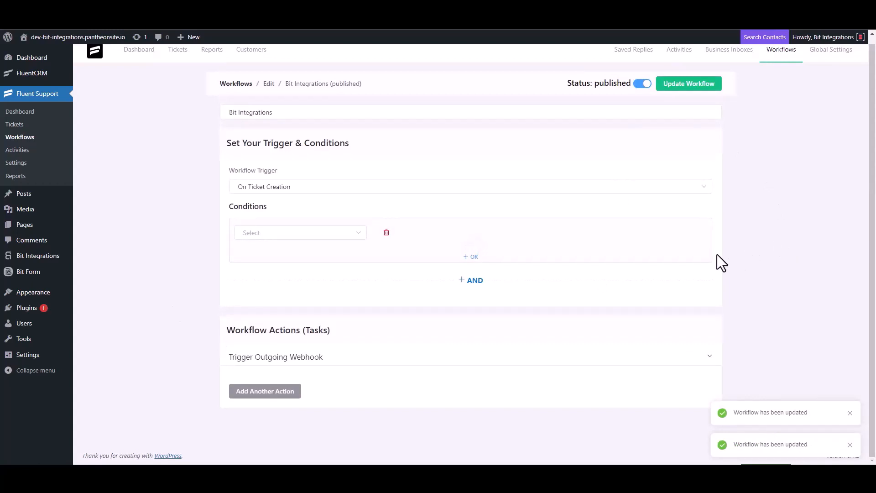
# Start a new ticket, search for the contact's e-mail and choose to create a new contact
pyautogui.click(22, 128)
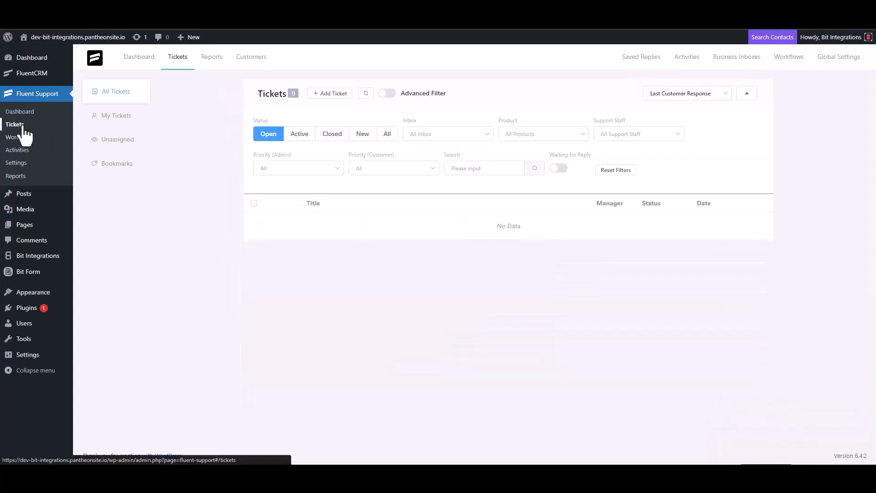
pyautogui.click(329, 94)
pyautogui.click(358, 118)
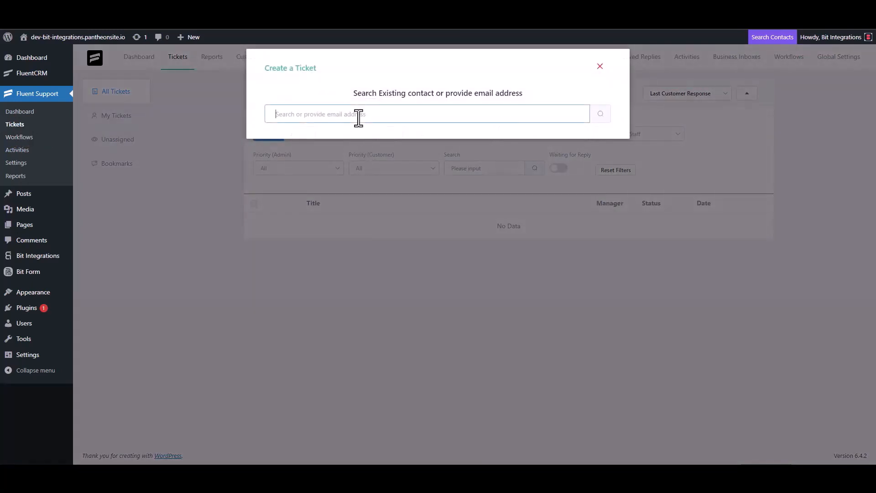
pyautogui.write('test@gmail.com')
pyautogui.click(600, 115)
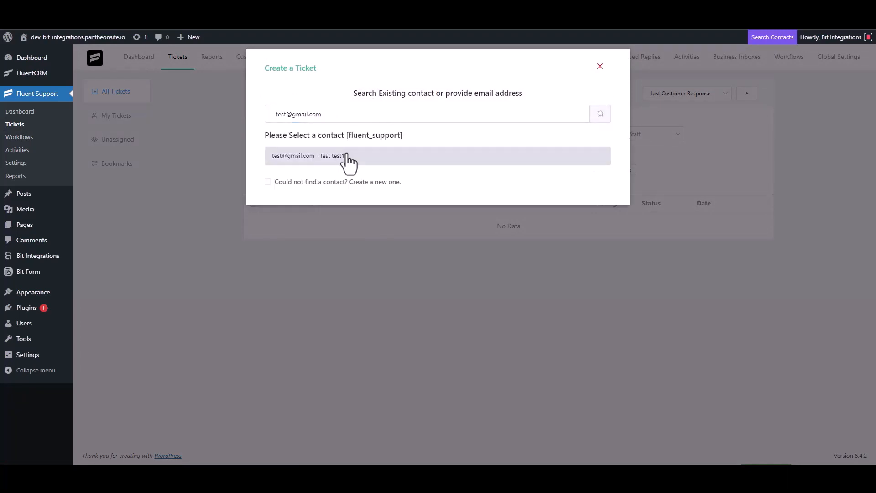
pyautogui.click(297, 181)
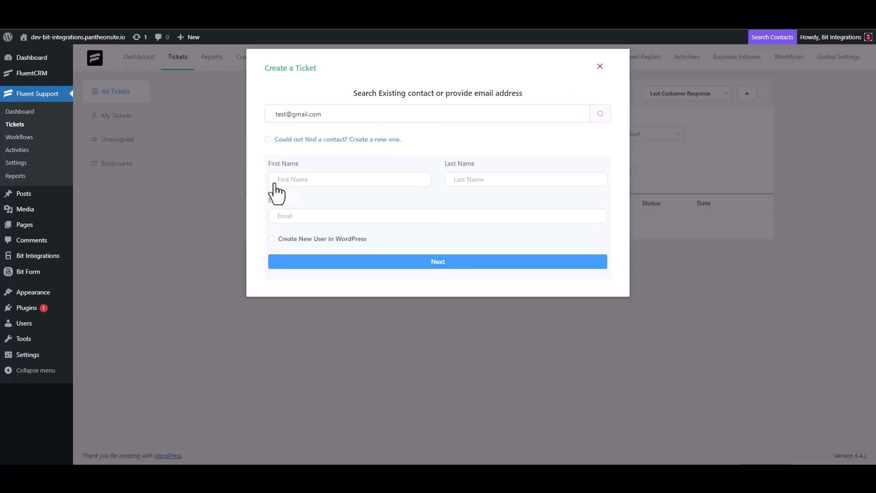
# Enter first name 'test' and the contact's e-mail address, then continue
pyautogui.click(305, 182)
pyautogui.write('test3')
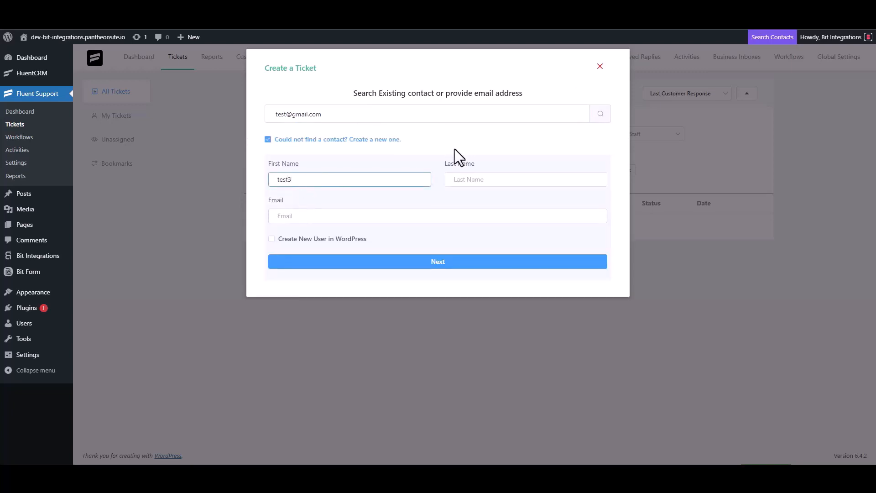
pyautogui.click(310, 218)
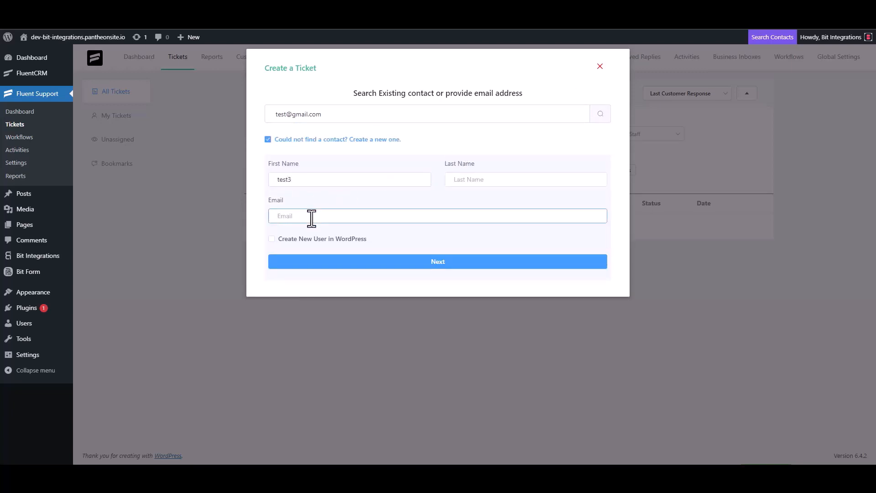
pyautogui.click(448, 261)
# Enter subject and details 'test' and create the ticket
pyautogui.click(319, 165)
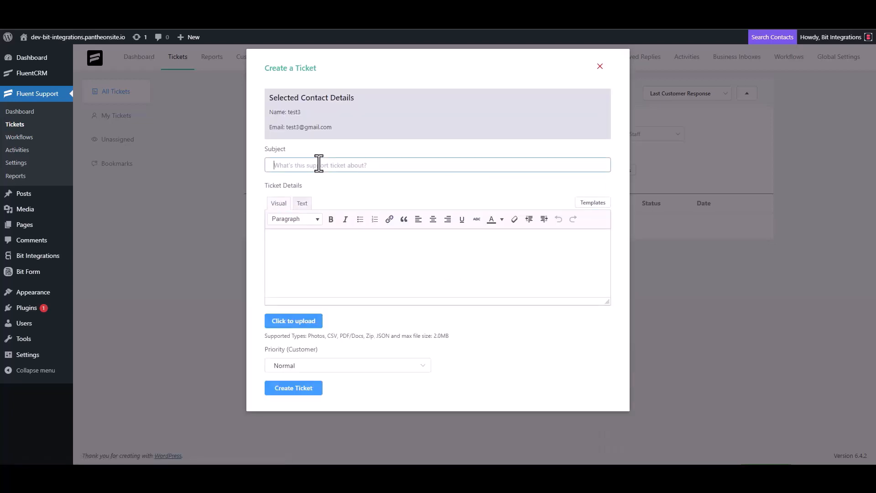
pyautogui.write('test')
pyautogui.click(309, 244)
pyautogui.write('test')
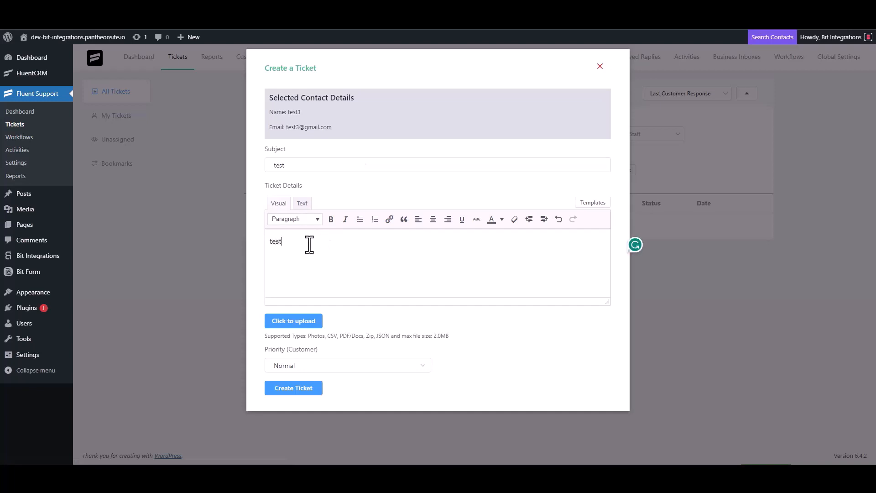
pyautogui.click(296, 387)
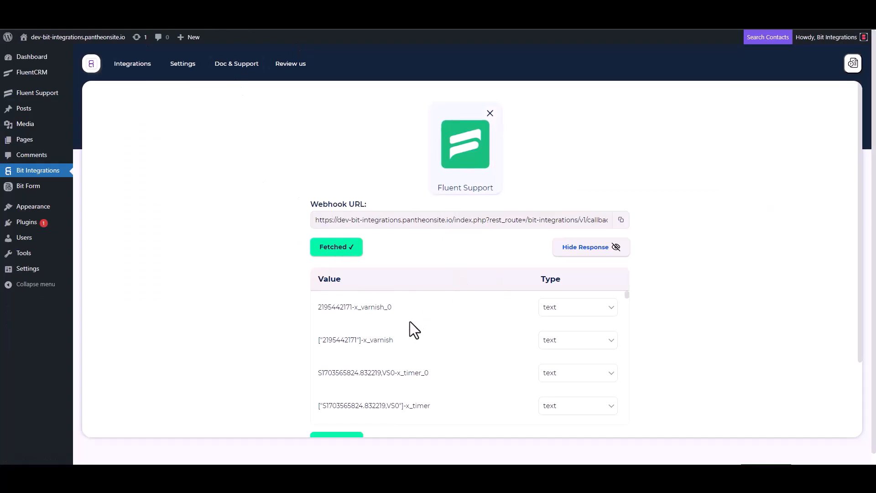
# Review the fetched webhook response fields and proceed to choosing an action
pyautogui.scroll(-3, 319, 356)
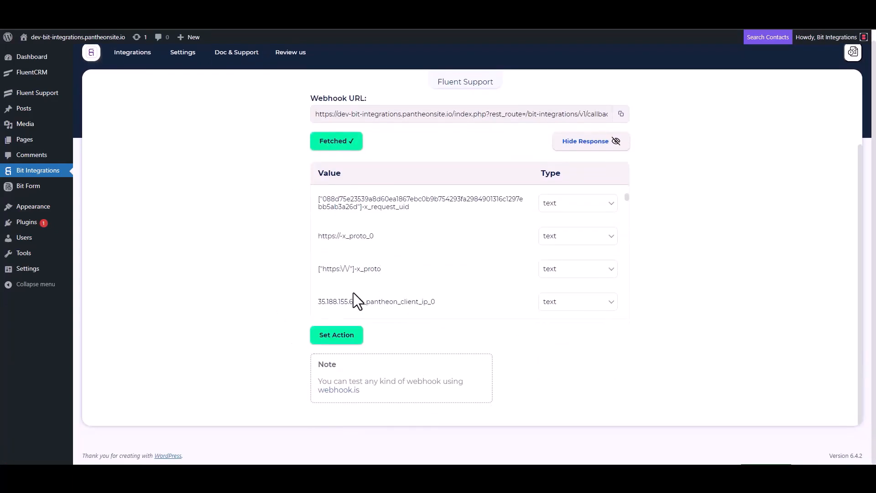
pyautogui.scroll(-5, 406, 247)
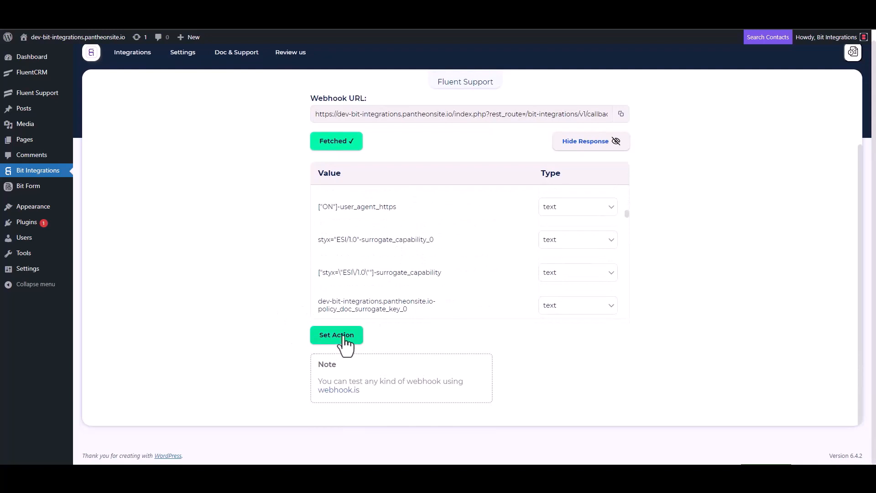
pyautogui.click(337, 335)
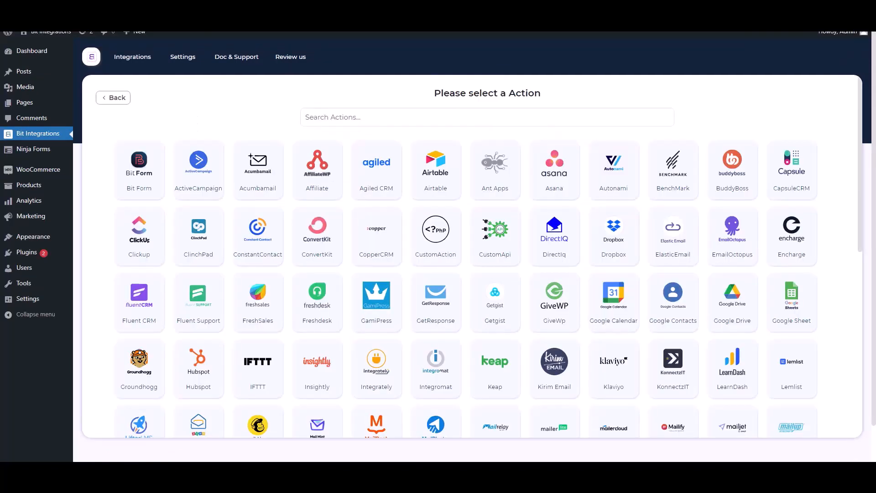
# Search 'woo', pick WooCommerce as the action app, connect it and continue
pyautogui.click(381, 120)
pyautogui.write('woo')
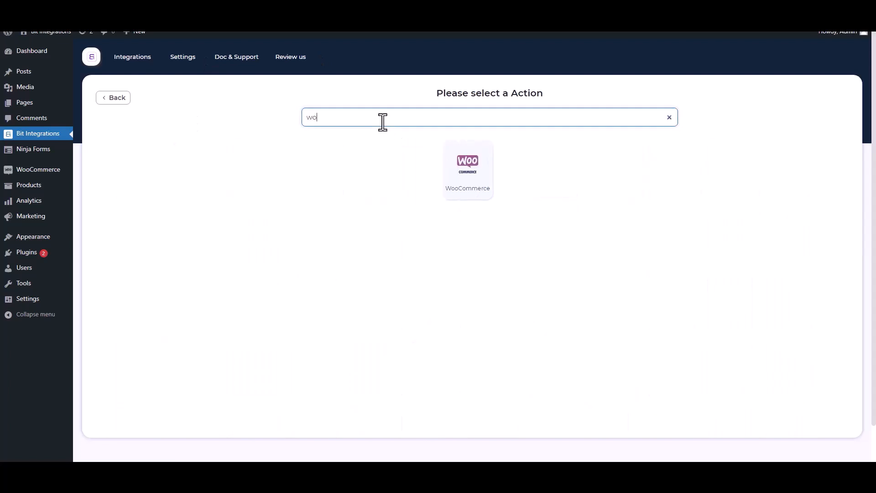
pyautogui.click(473, 196)
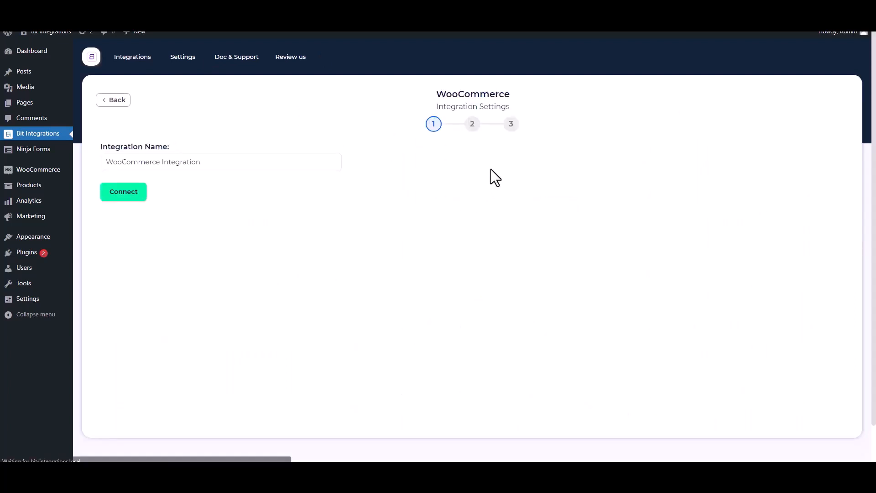
pyautogui.click(124, 197)
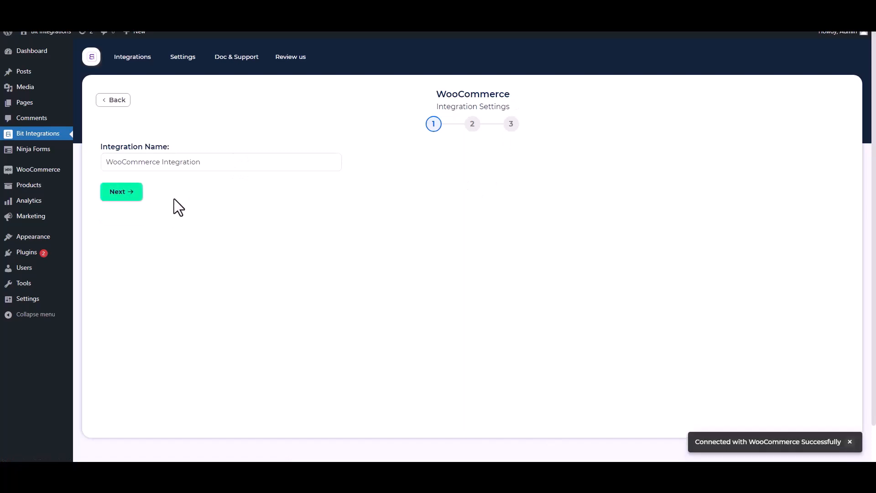
pyautogui.click(121, 193)
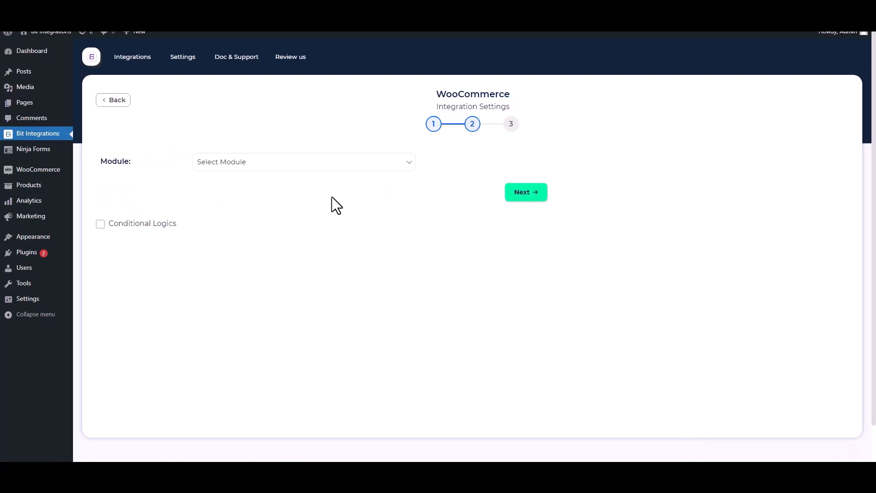
# Choose the Create-Customer module and map Email to Email and Name to Username
pyautogui.click(250, 166)
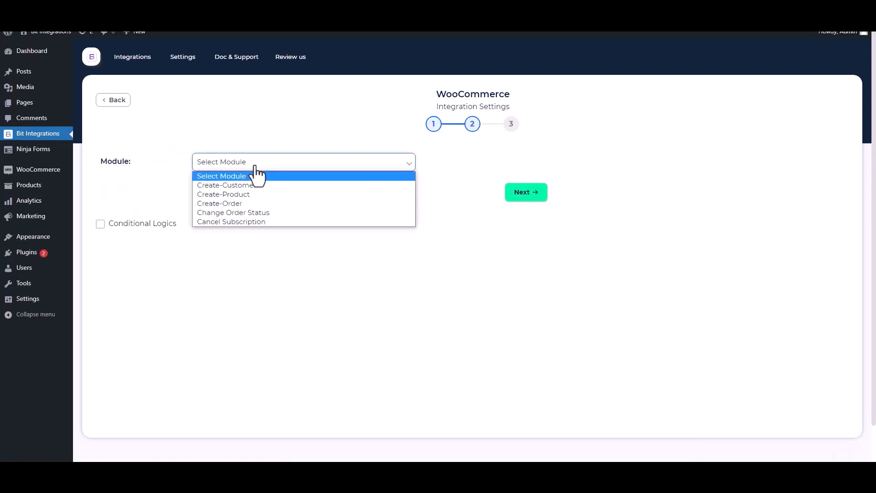
pyautogui.click(240, 187)
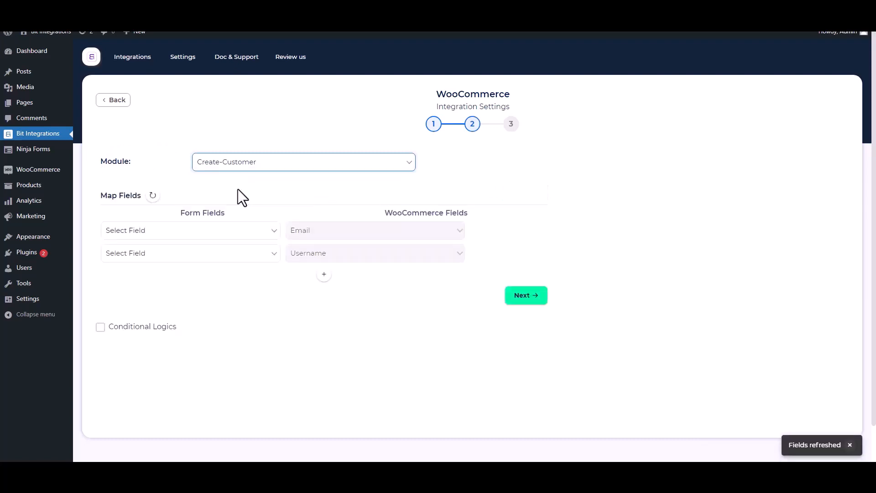
pyautogui.click(208, 232)
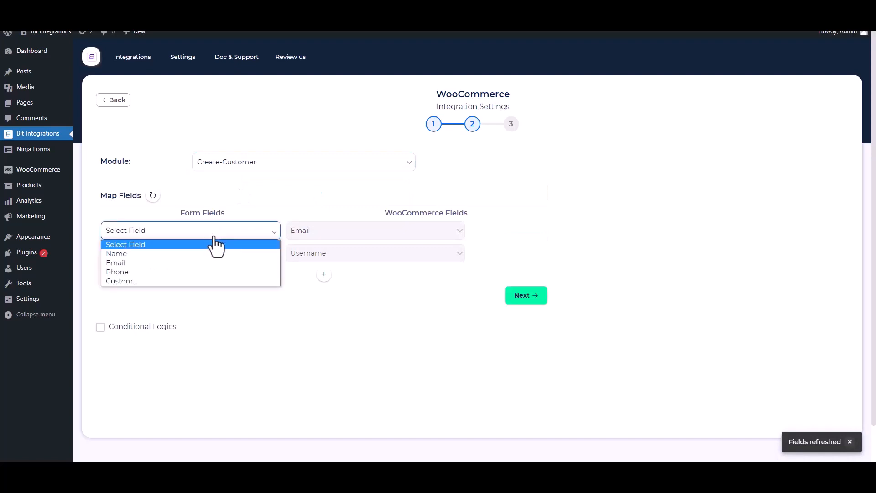
pyautogui.click(175, 262)
pyautogui.click(177, 255)
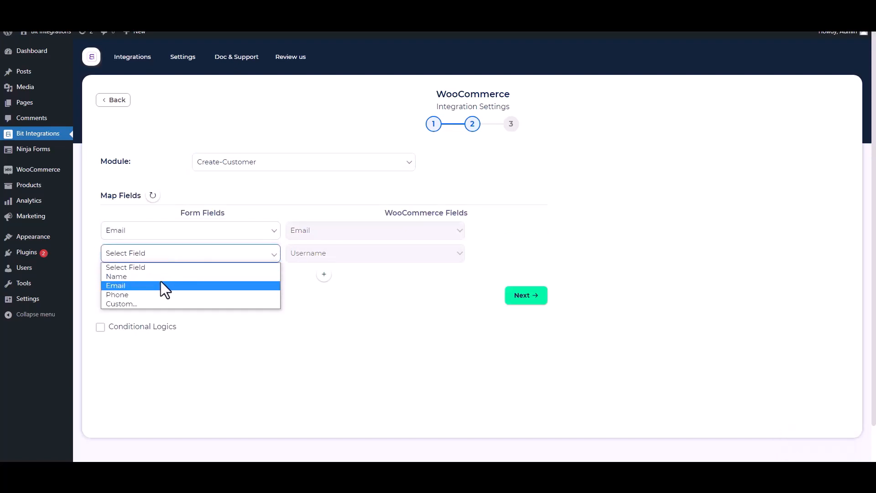
pyautogui.click(143, 278)
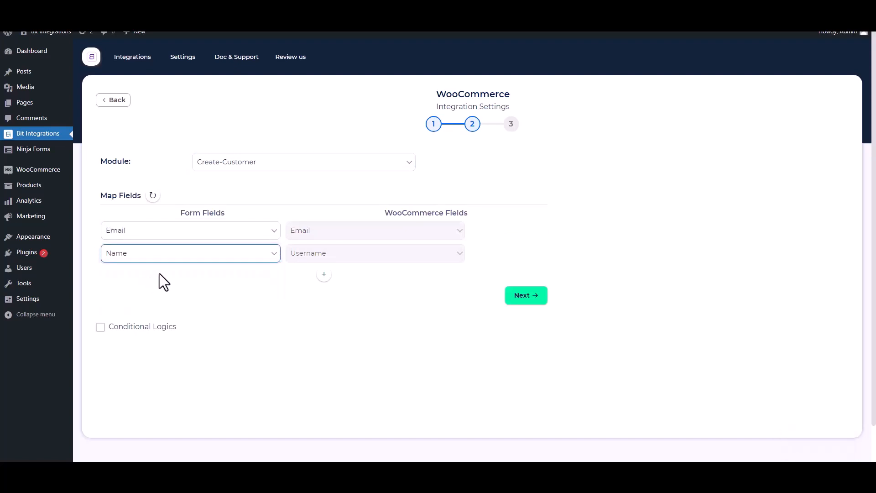
# Leave conditional logic off, then finish and save the integration
pyautogui.click(101, 326)
pyautogui.scroll(-1, 188, 322)
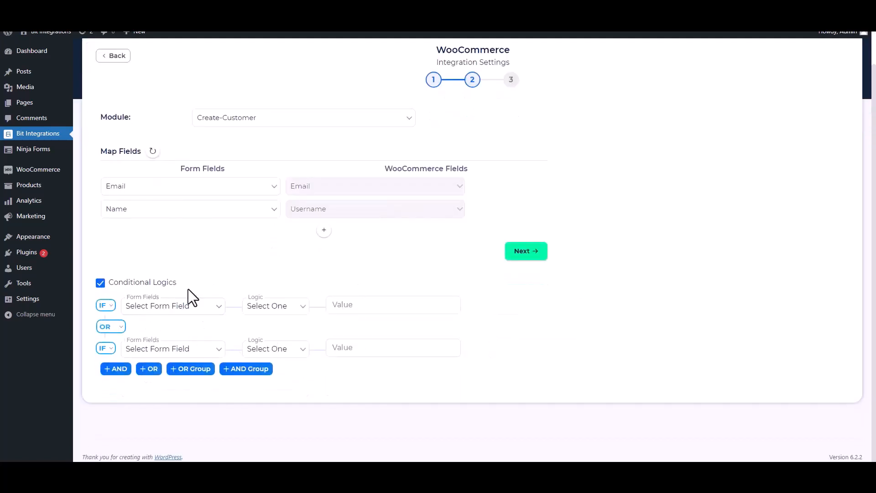
pyautogui.click(100, 284)
pyautogui.scroll(1, 472, 270)
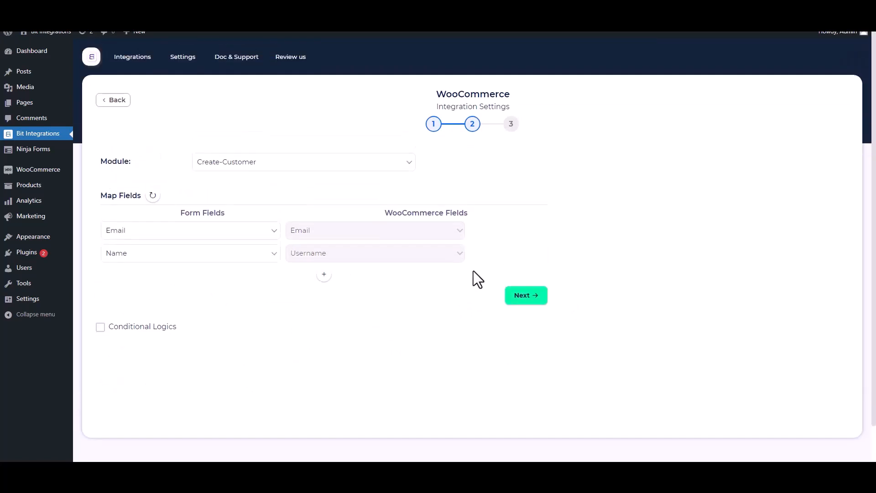
pyautogui.click(523, 296)
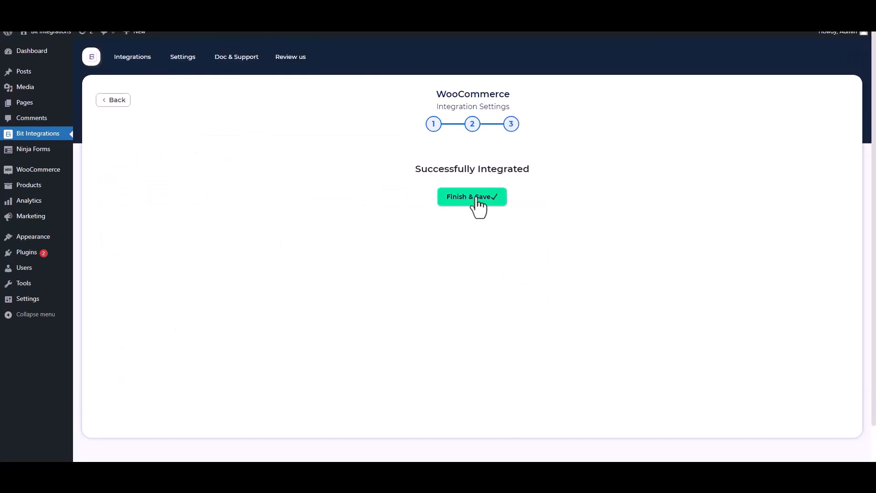
pyautogui.click(477, 199)
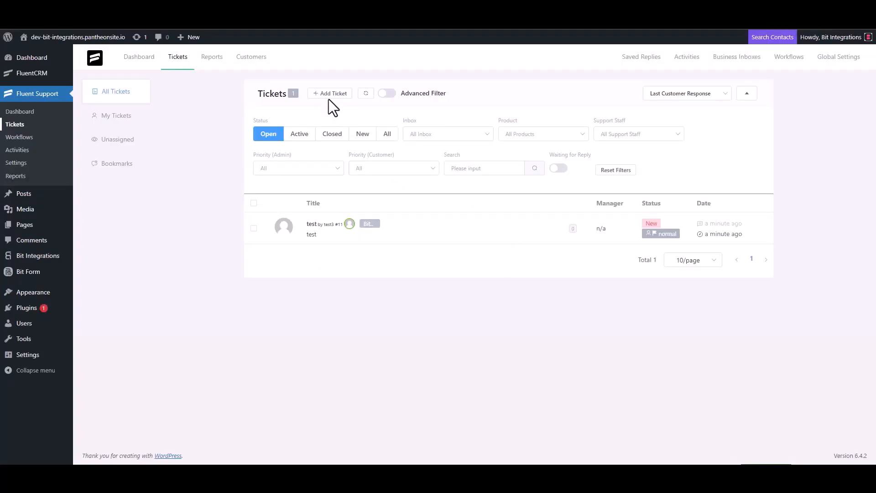
# Start a new ticket, search the contact's e-mail and choose to create a new contact
pyautogui.click(329, 94)
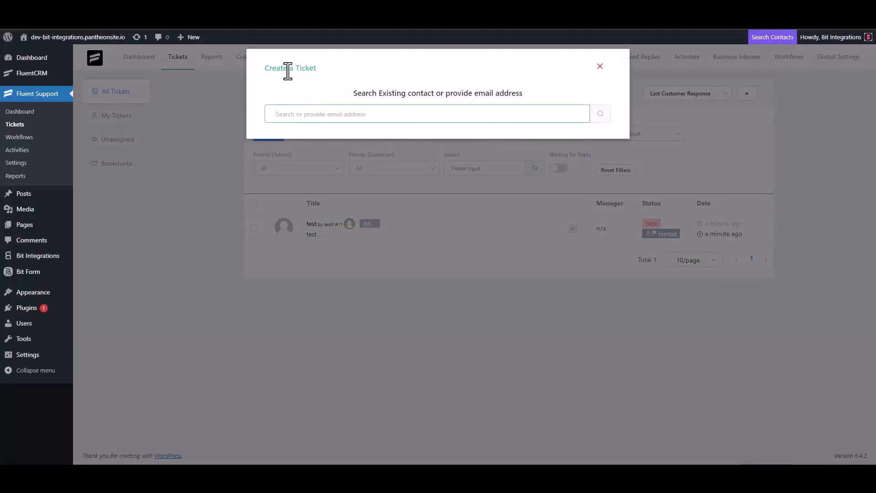
pyautogui.tripleClick(321, 113)
pyautogui.click(355, 118)
pyautogui.click(600, 114)
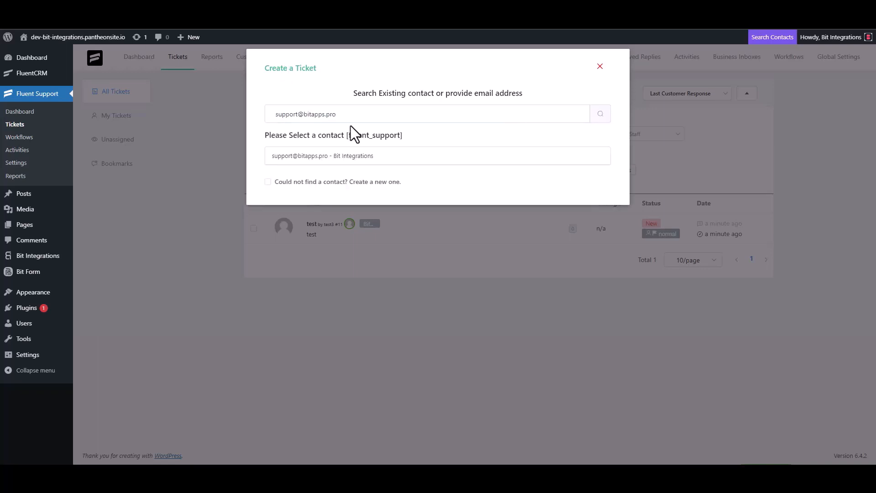
pyautogui.click(279, 182)
# Fill in first name 'Bit Integrations' and the contact's e-mail address
pyautogui.click(297, 179)
pyautogui.write('Bit')
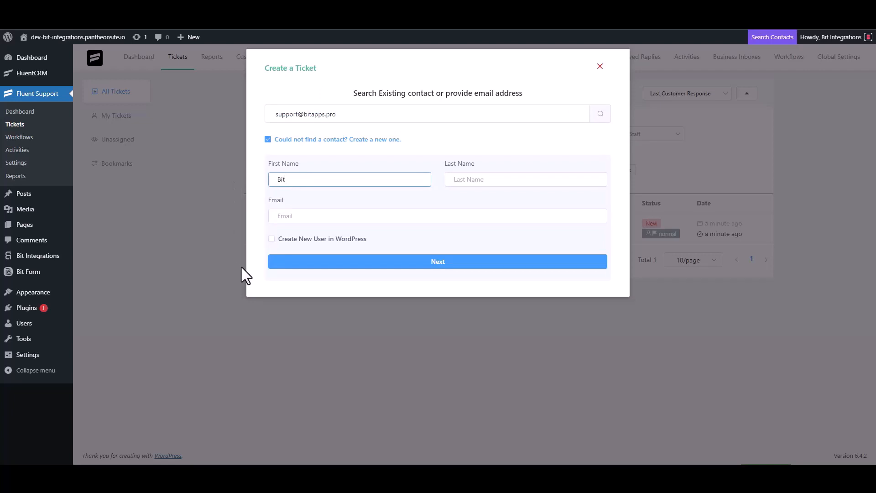
pyautogui.write(' Integrations')
pyautogui.click(304, 219)
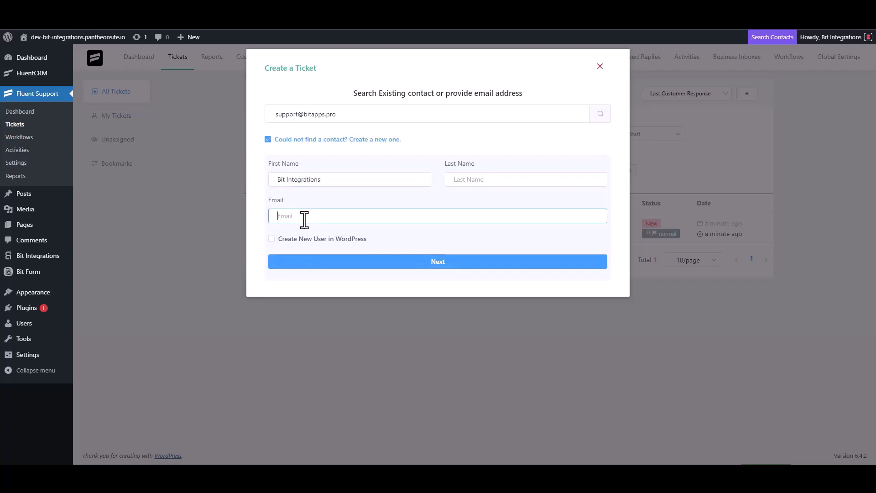
# Move to the subject and details fields, clearing the stray 'test' entries
pyautogui.click(438, 262)
pyautogui.write('test')
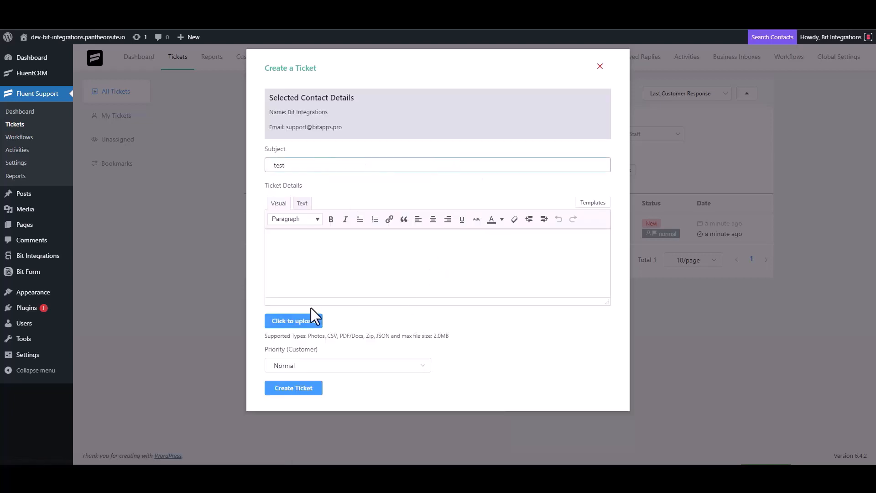
pyautogui.click(303, 258)
pyautogui.write('t')
pyautogui.doubleClick(289, 165)
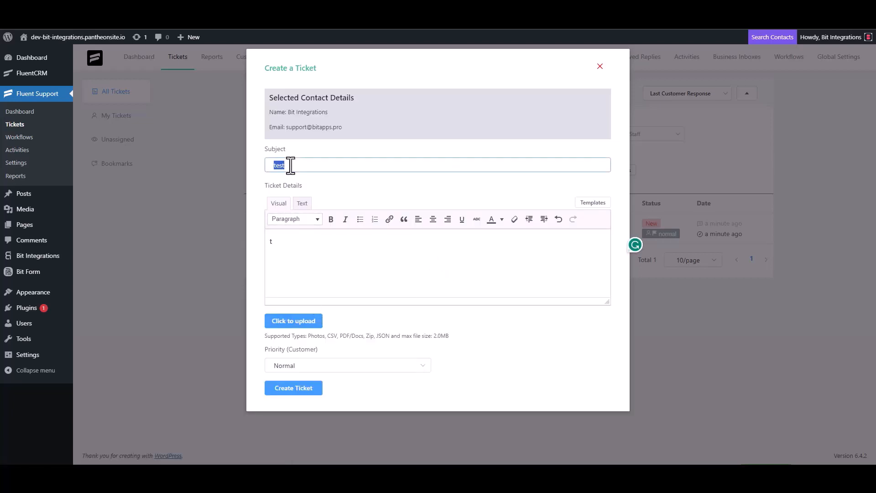
pyautogui.press('BackSpace')
pyautogui.click(289, 250)
pyautogui.press('BackSpace')
# Set subject and details to 'Bit Integrations' and create the ticket
pyautogui.click(302, 165)
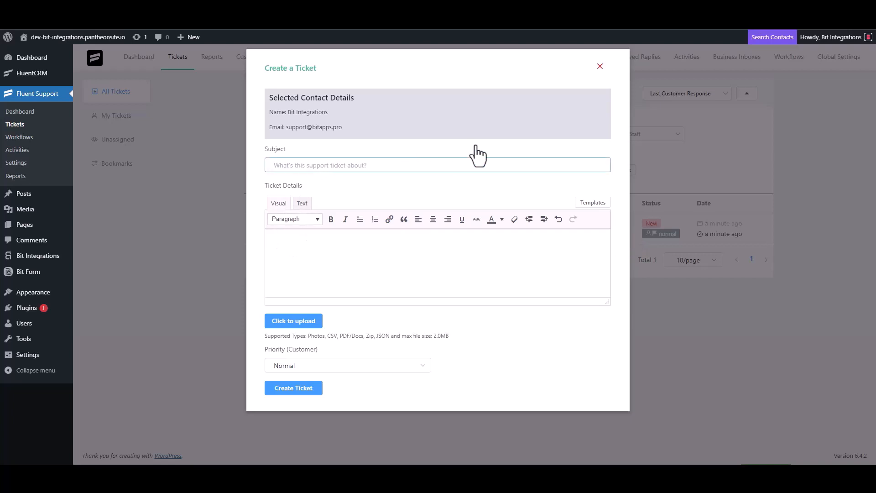
pyautogui.write('Bit Integrations')
pyautogui.hotkey('ctrl', 'a')
pyautogui.hotkey('ctrl', 'c')
pyautogui.click(313, 238)
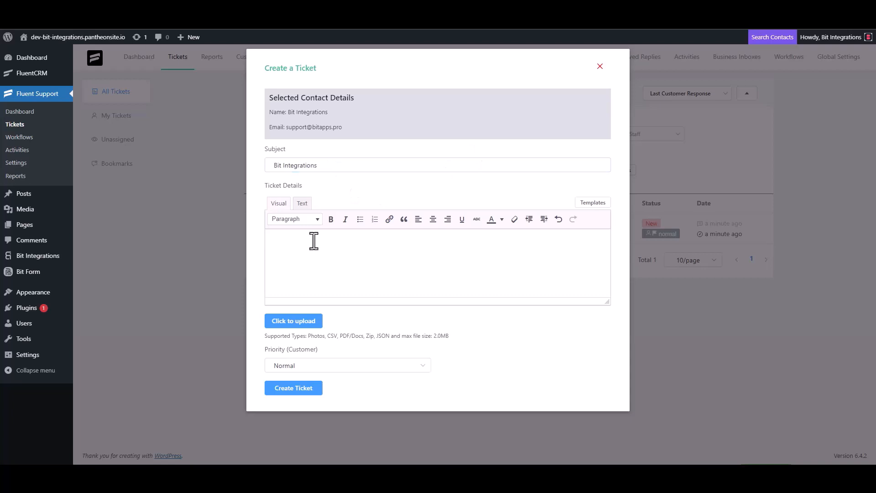
pyautogui.hotkey('ctrl', 'v')
pyautogui.click(301, 387)
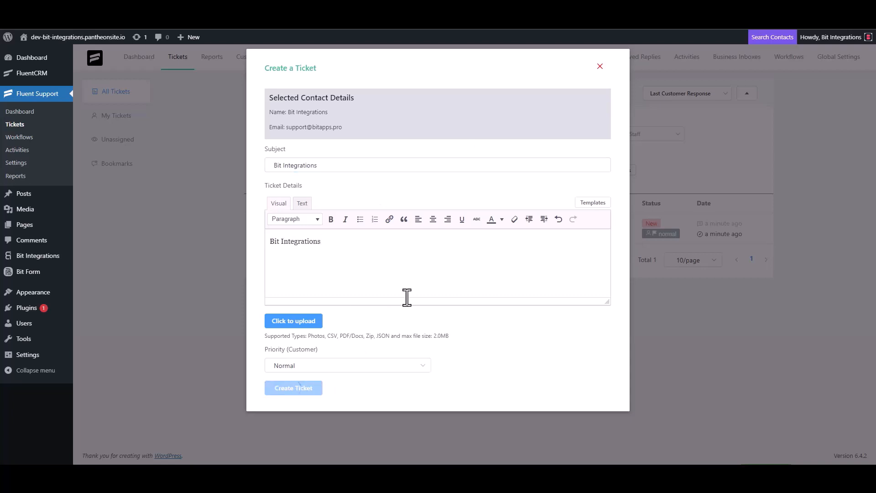